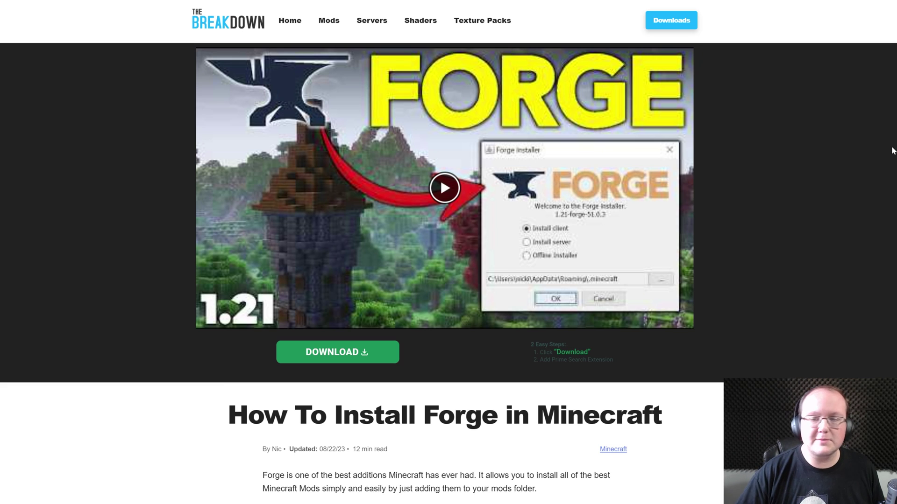
Open the Forge downloads for Minecraft 1.21.1 and start downloading the latest installer
scroll(860, 147, "down", 8)
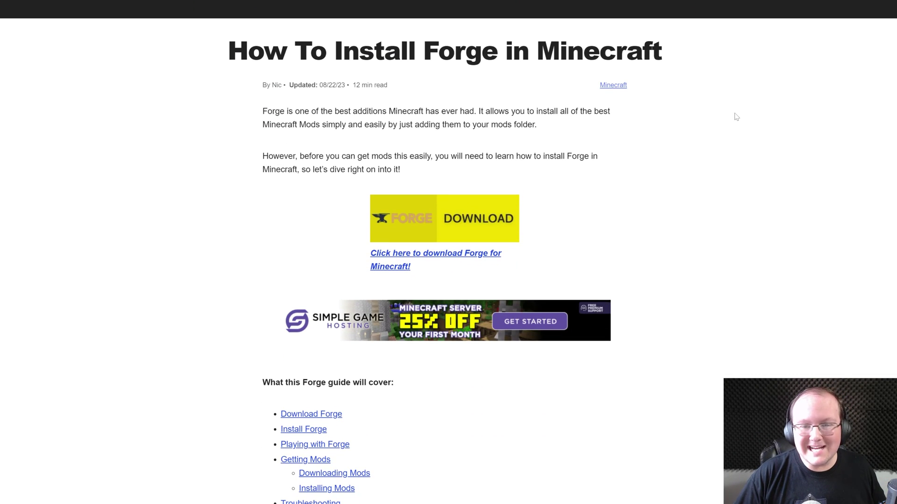
scroll(734, 116, "down", 7)
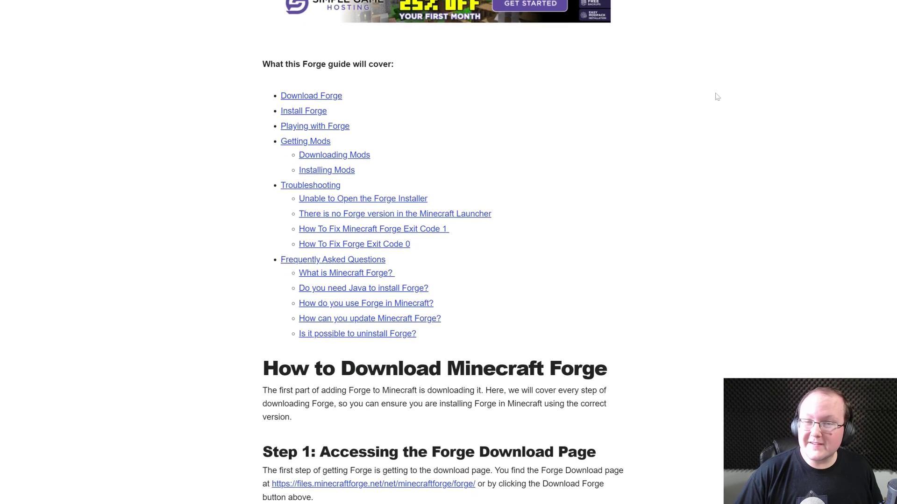
scroll(713, 92, "down", 1)
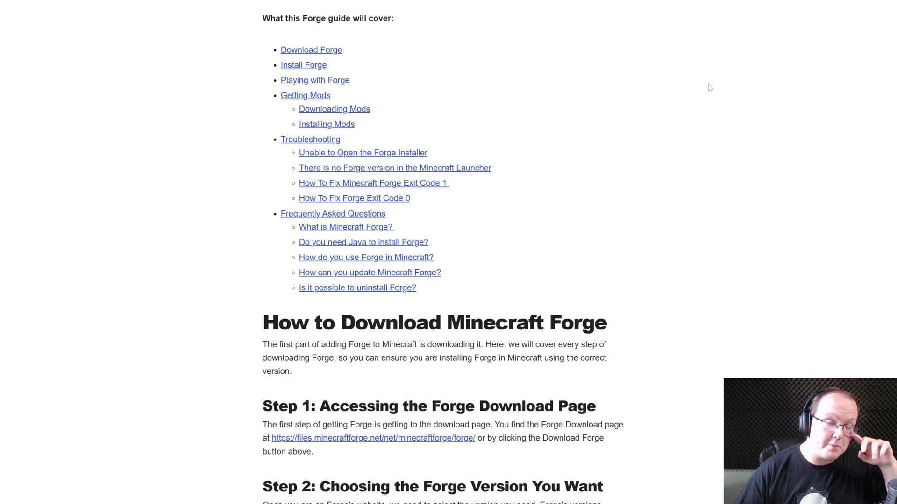
scroll(687, 64, "up", 7)
scroll(690, 65, "up", 2)
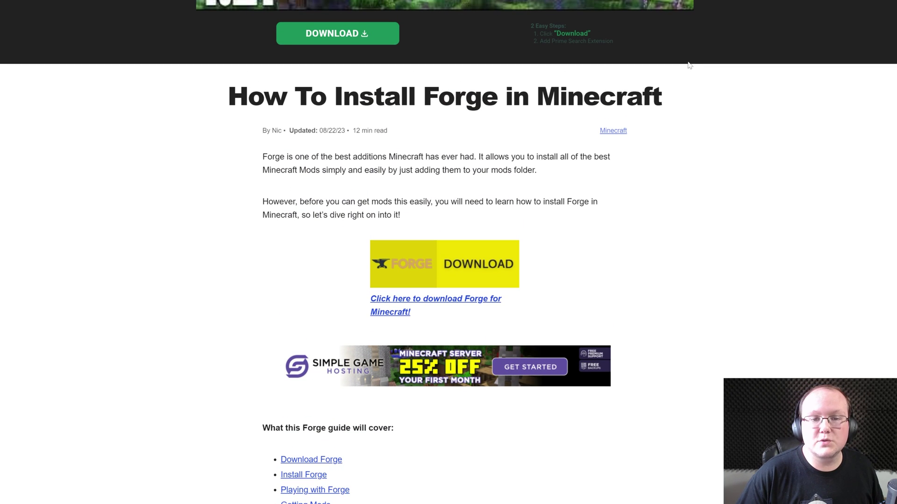
left_click(432, 279)
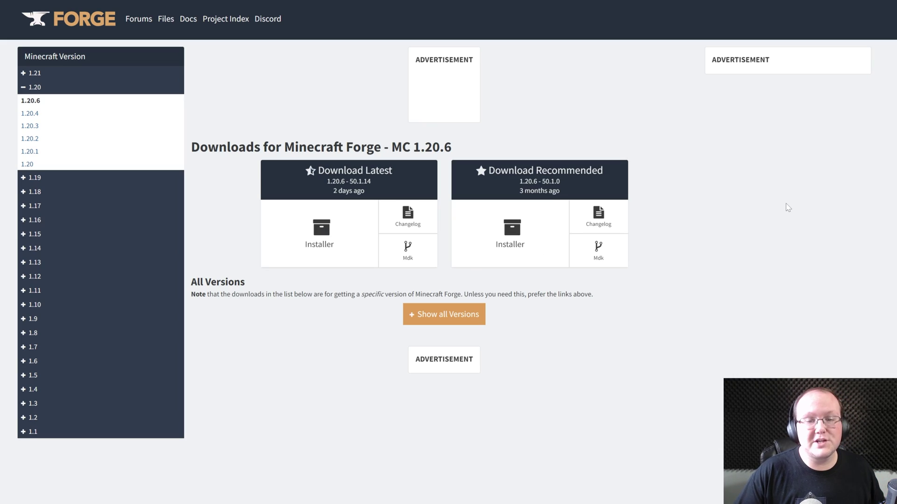
left_click(132, 71)
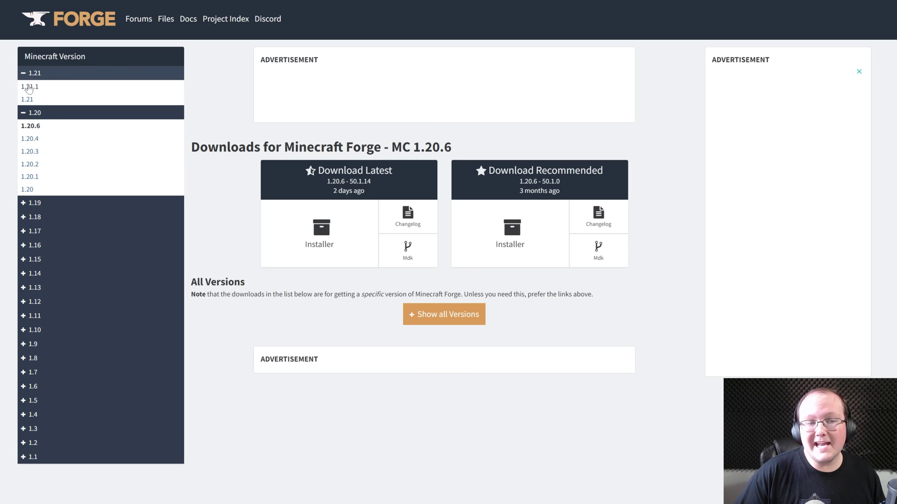
left_click(36, 89)
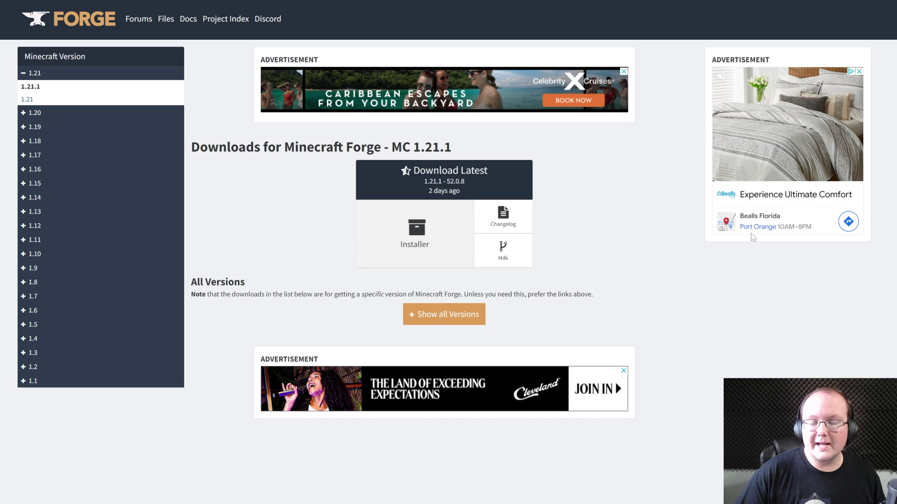
left_click(414, 234)
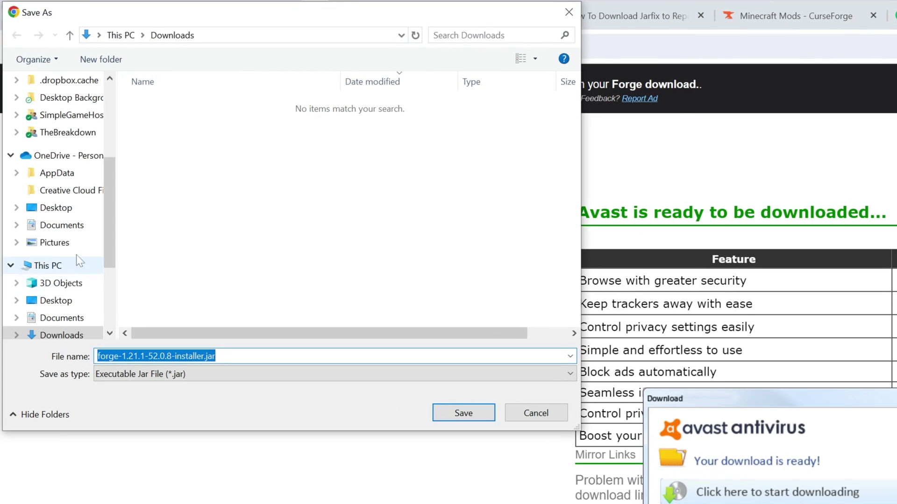
Save forge-1.21.1-52.0.8-installer.jar to the Downloads folder
left_click(442, 413)
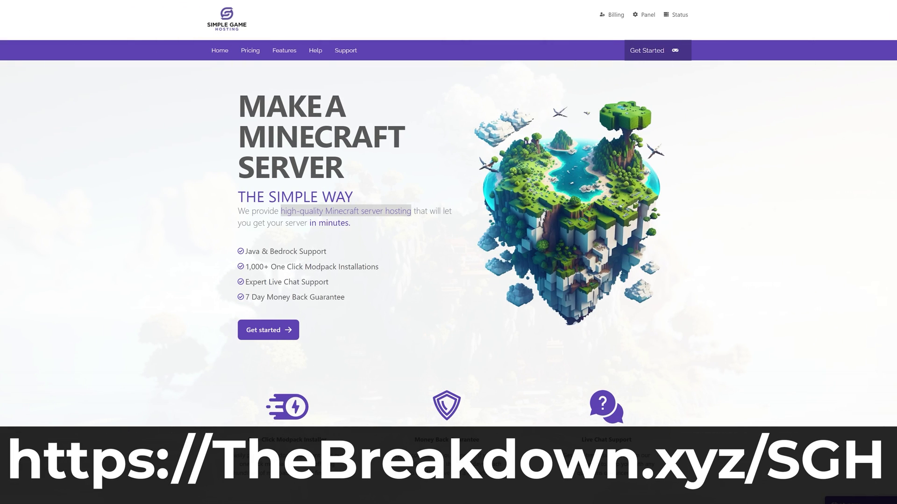
Search for 'Pixelmon' and open the guide on adding mods to a server
scroll(449, 221, "down", 4)
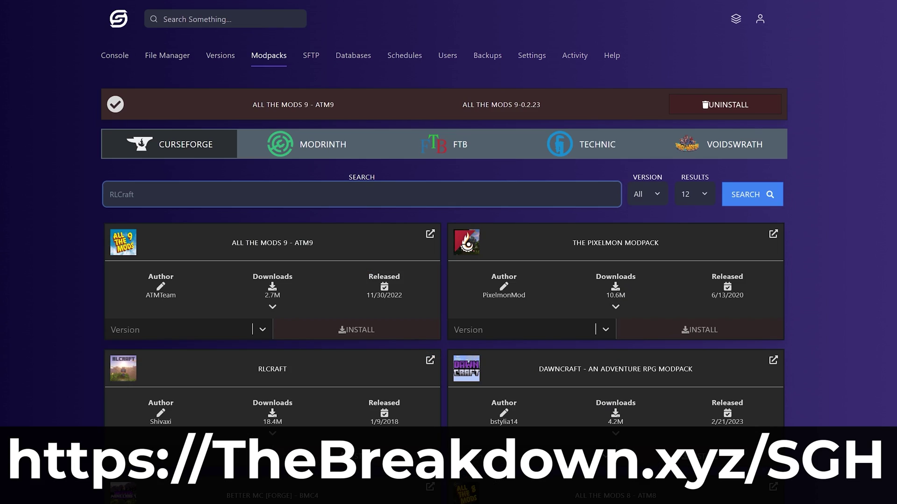
type("Pixelmon")
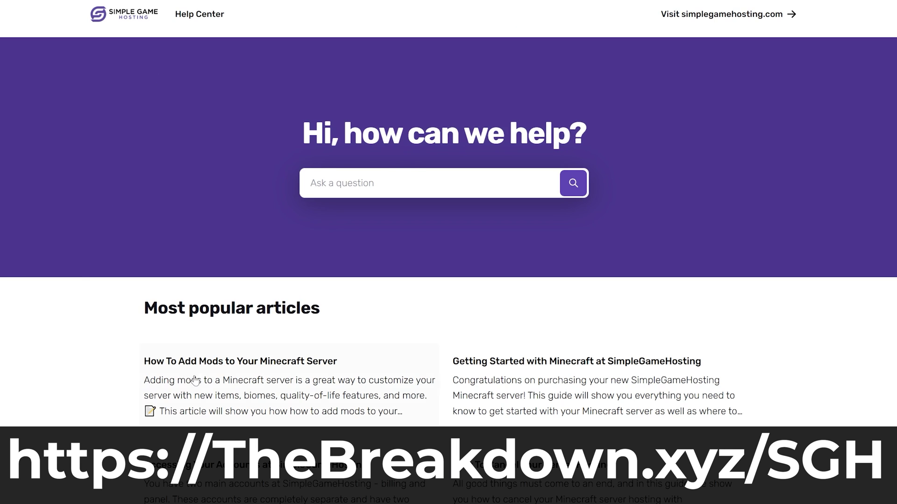
left_click(196, 381)
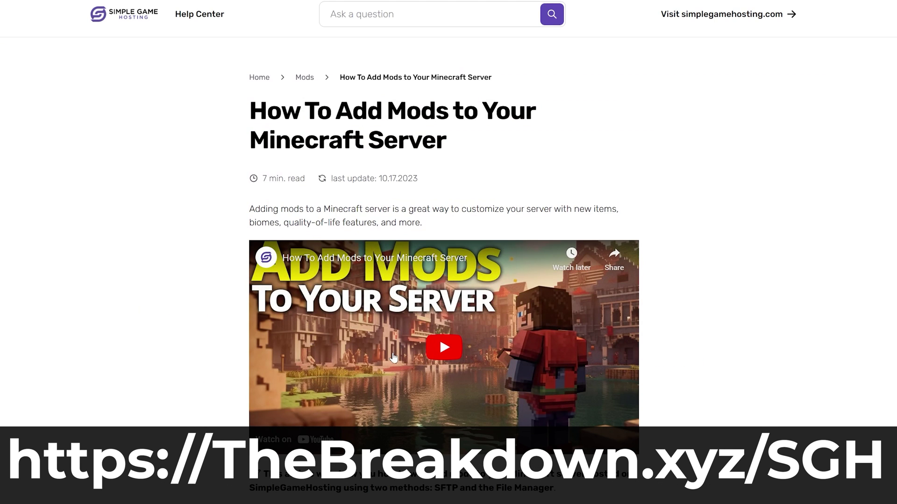
scroll(394, 357, "down", 20)
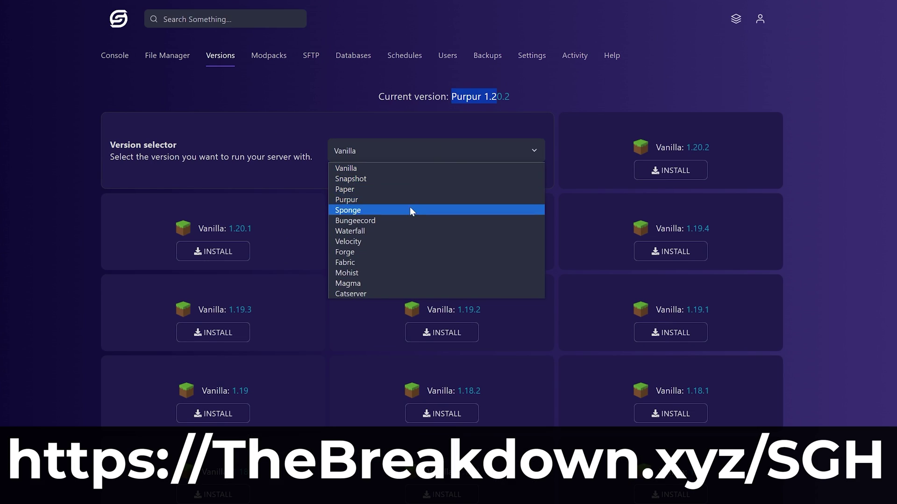
Switch the server software to Forge and scroll through the panel pages
left_click(411, 232)
left_click(671, 170)
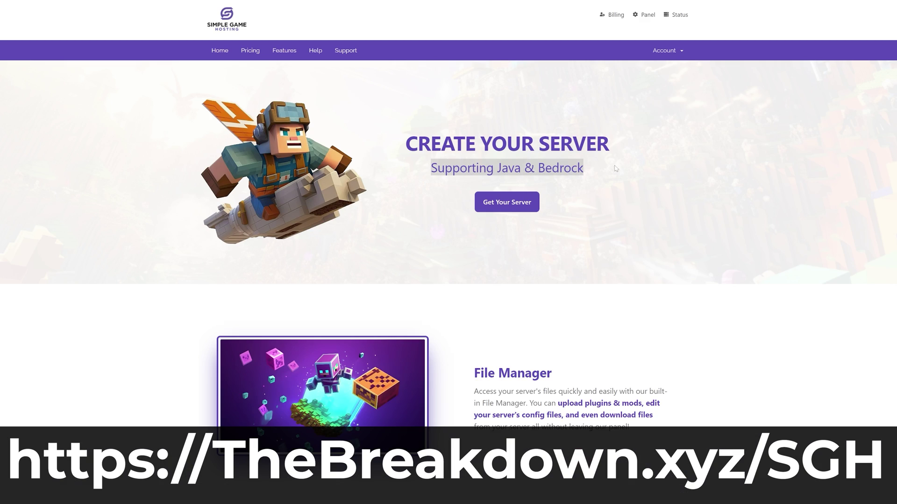
scroll(401, 111, "down", 10)
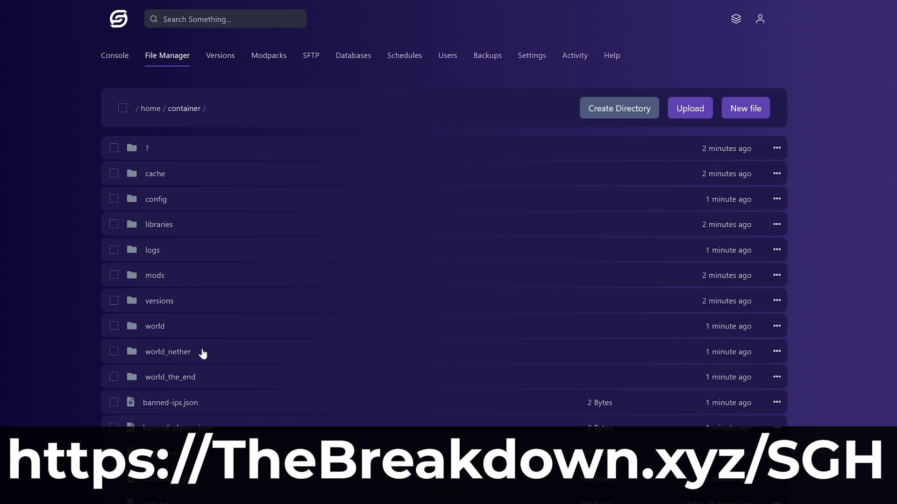
scroll(222, 304, "down", 5)
Move forge-1.21.1-52.0.8-installer.jar from Downloads onto the desktop using File Explorer
left_click(178, 421)
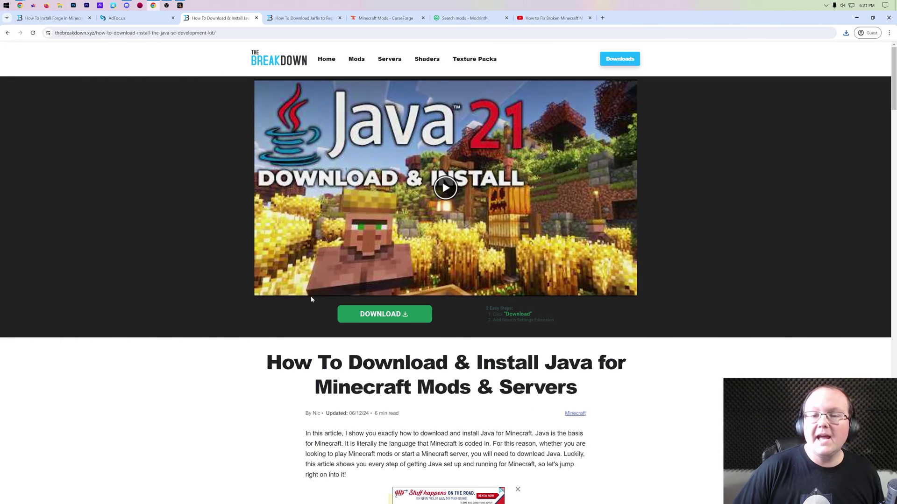
left_click(856, 18)
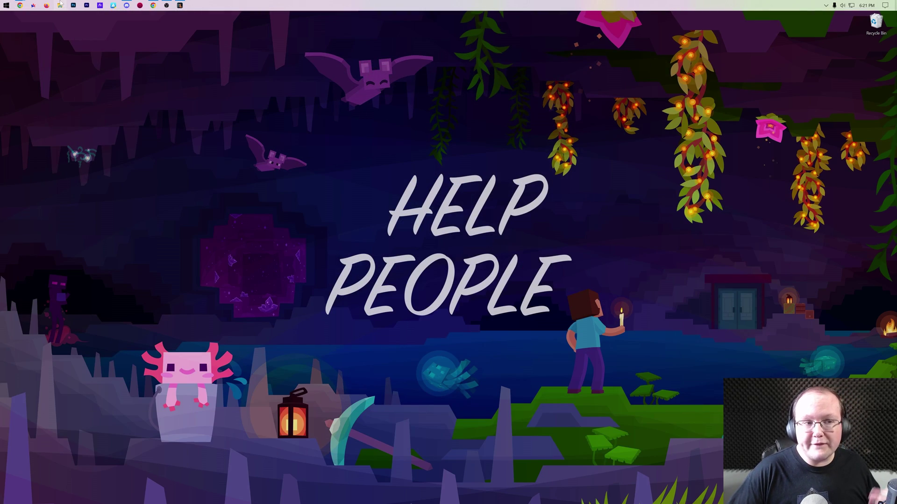
left_click(60, 4)
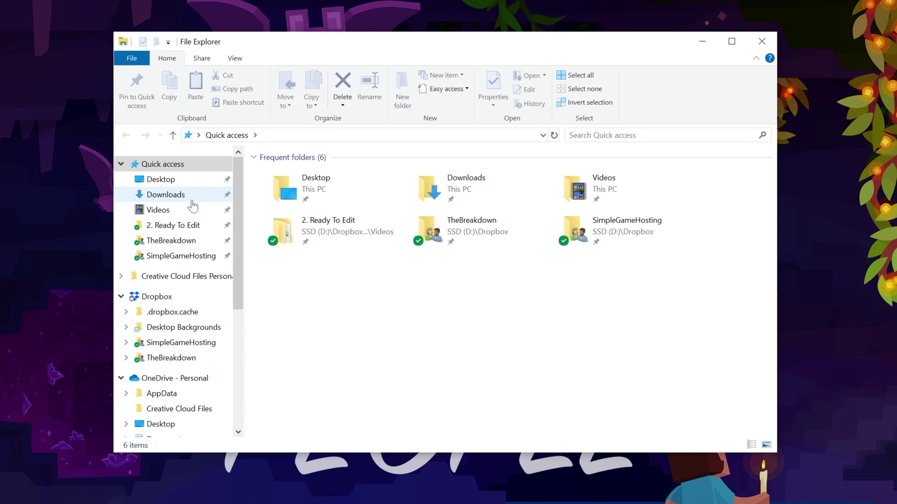
left_click(292, 161)
left_click_drag(322, 191, 65, 12)
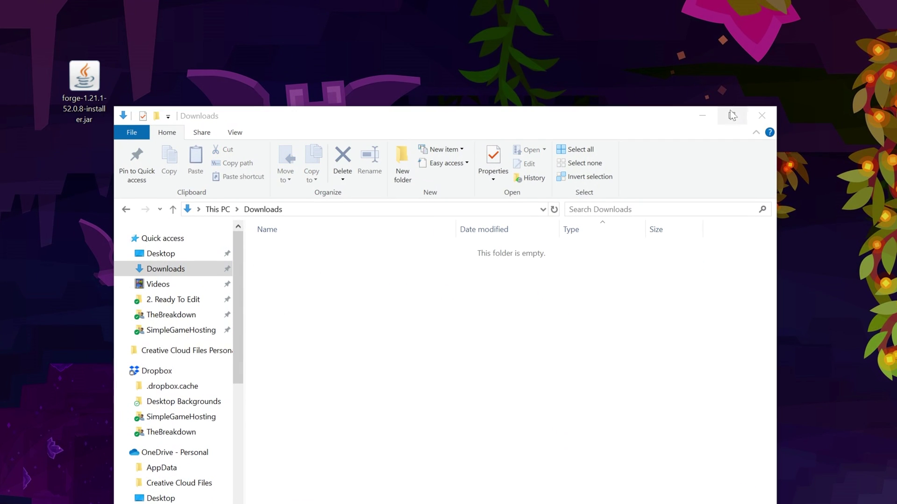
left_click(761, 116)
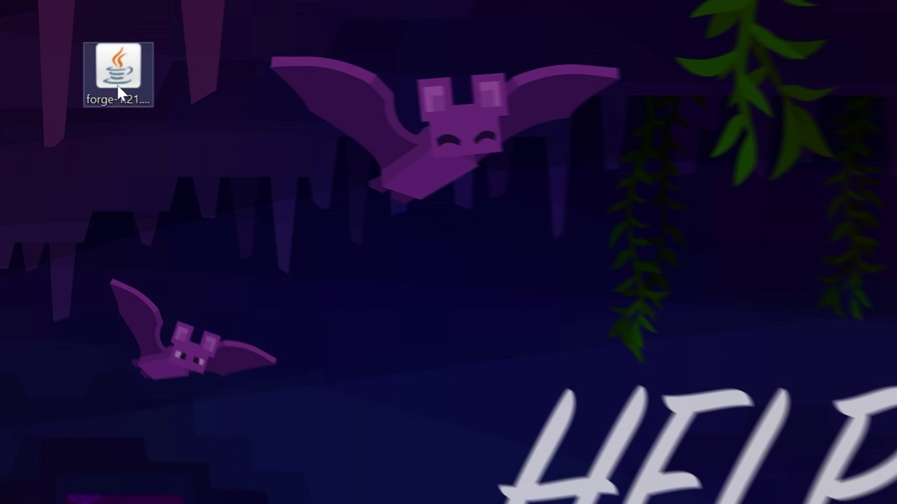
right_click(83, 88)
left_click(197, 249)
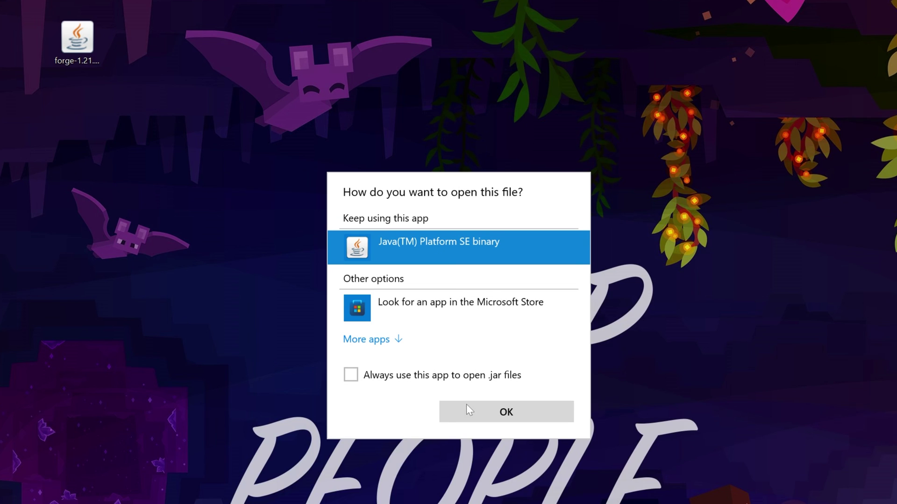
key("Return")
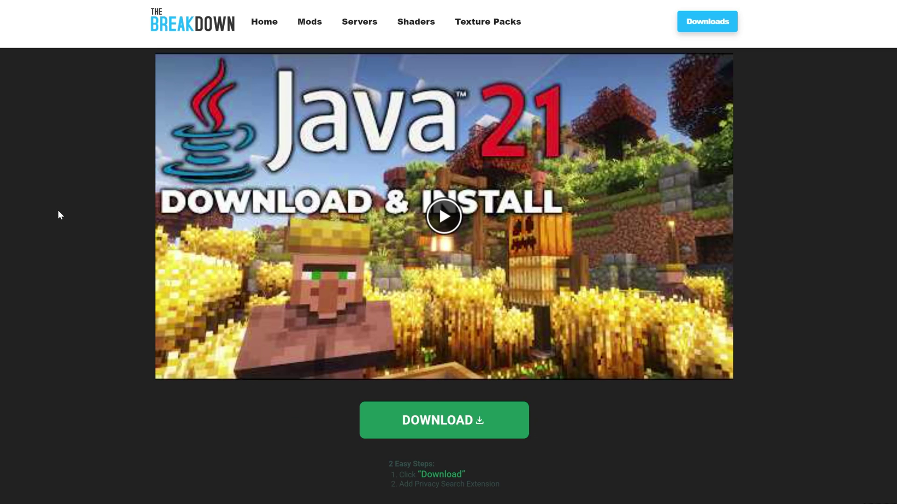
Scroll through the Java 21 download article, briefly selecting its title text
scroll(58, 210, "down", 9)
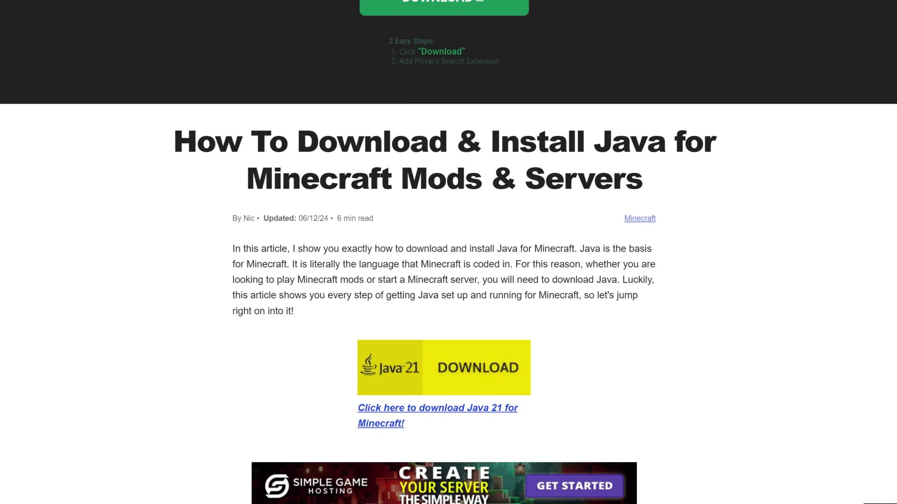
left_click_drag(174, 140, 481, 179)
left_click(494, 228)
scroll(500, 223, "down", 3)
scroll(501, 222, "up", 12)
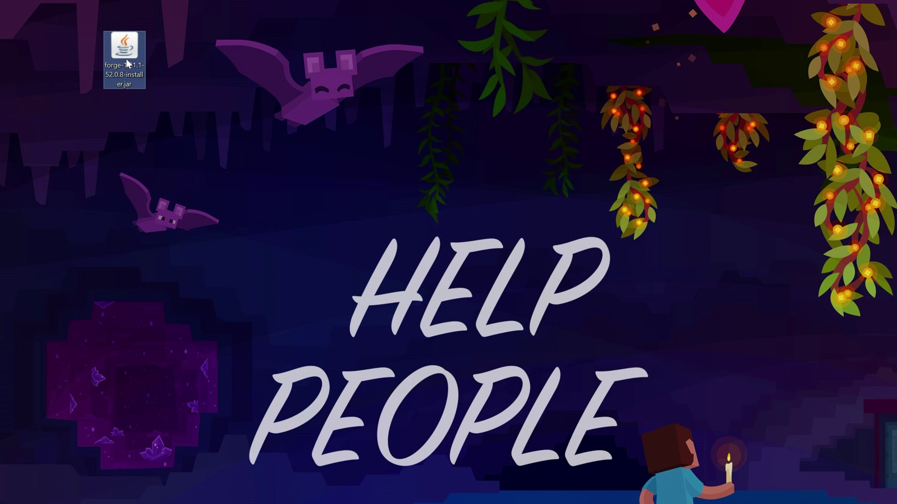
Run the Forge jar with Java(TM) Platform SE binary and install the client
right_click(127, 63)
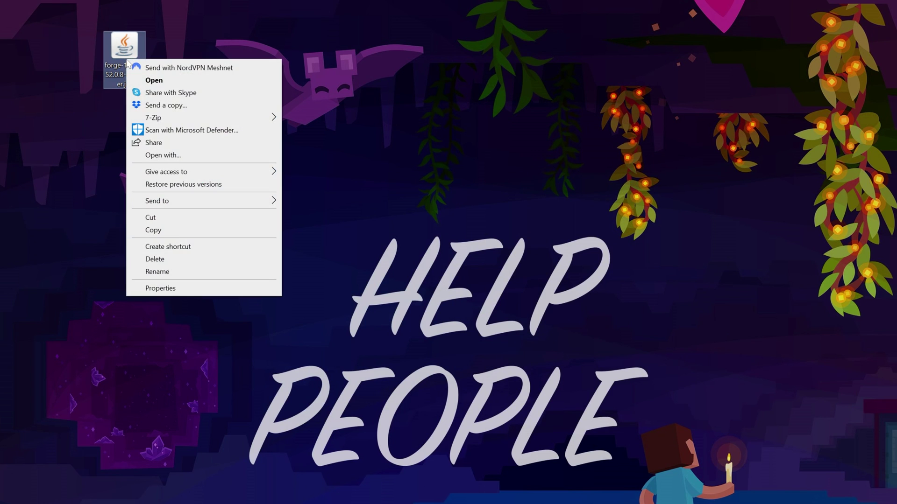
left_click(192, 155)
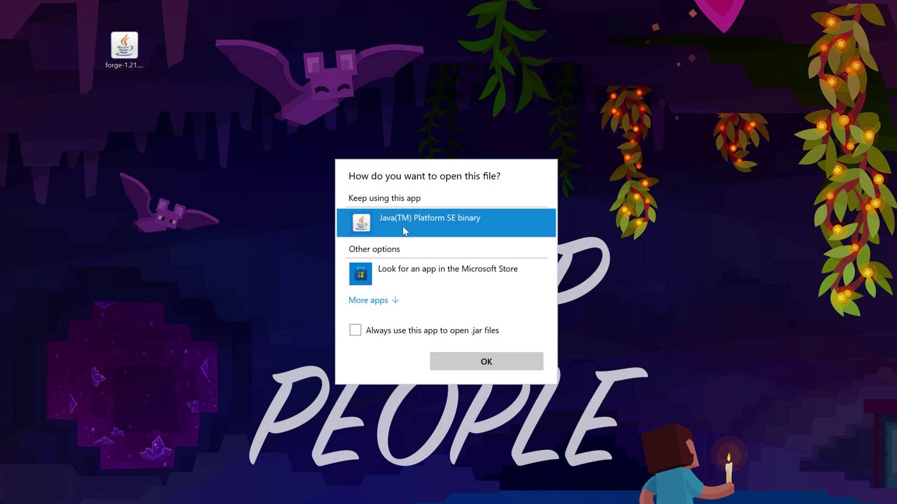
left_click(476, 359)
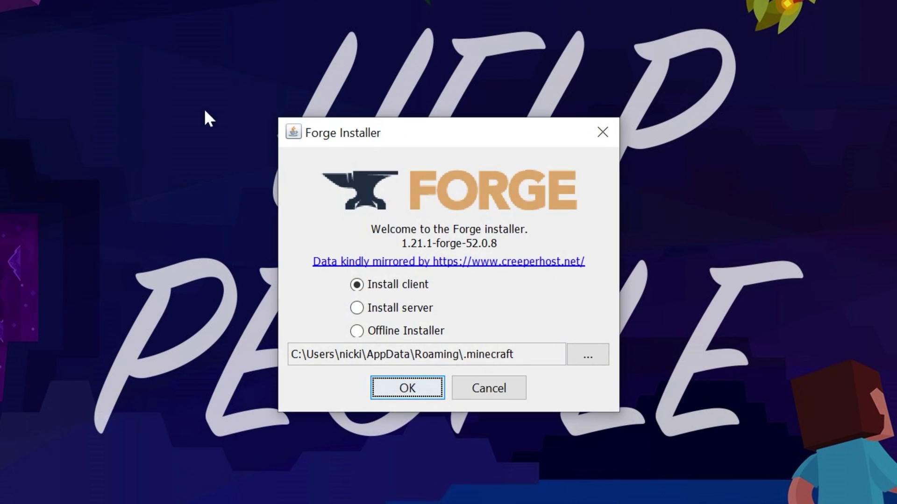
left_click(410, 387)
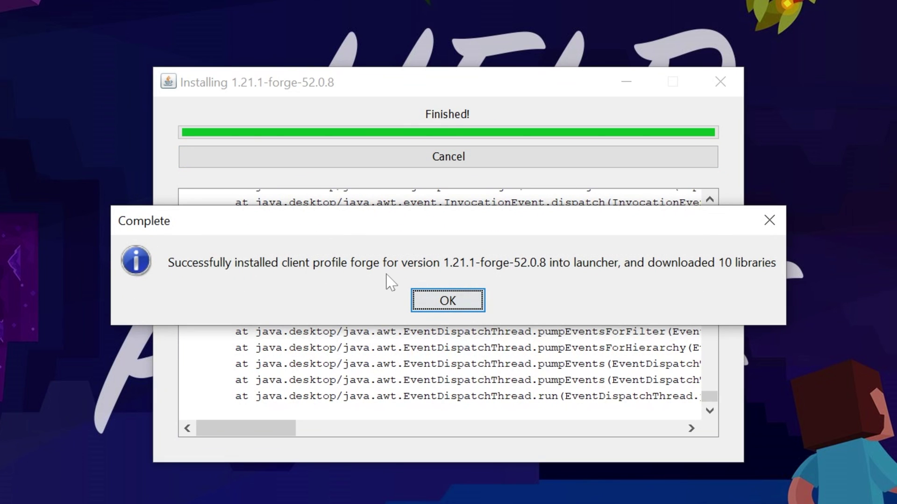
Acknowledge the Forge install, delete the installer jar, and start Minecraft Launcher
left_click(430, 299)
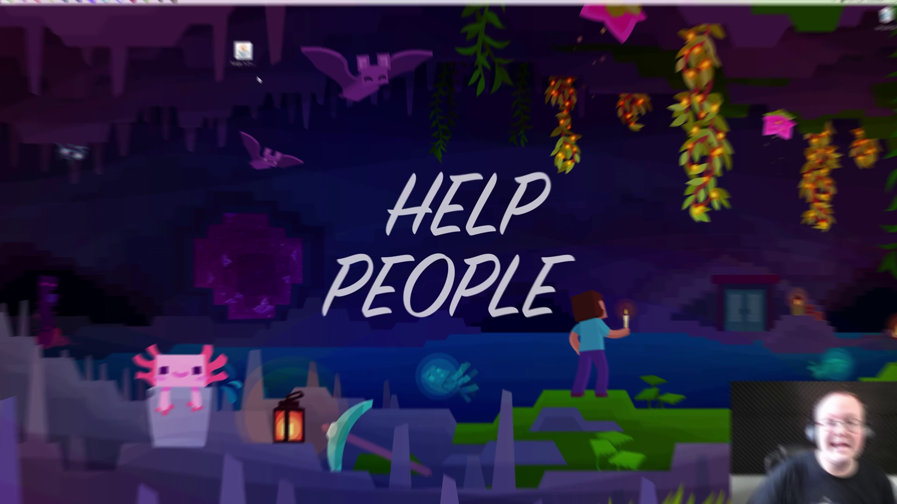
left_click_drag(250, 63, 879, 34)
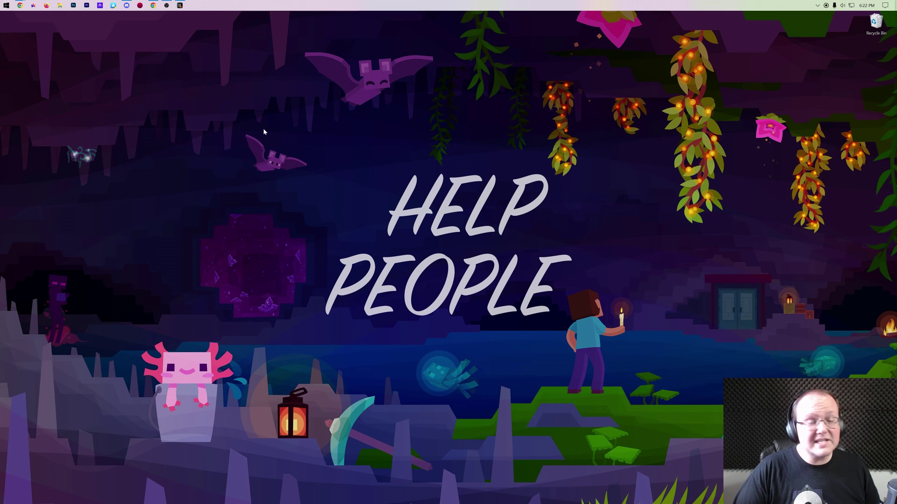
left_click(4, 4)
left_click(128, 80)
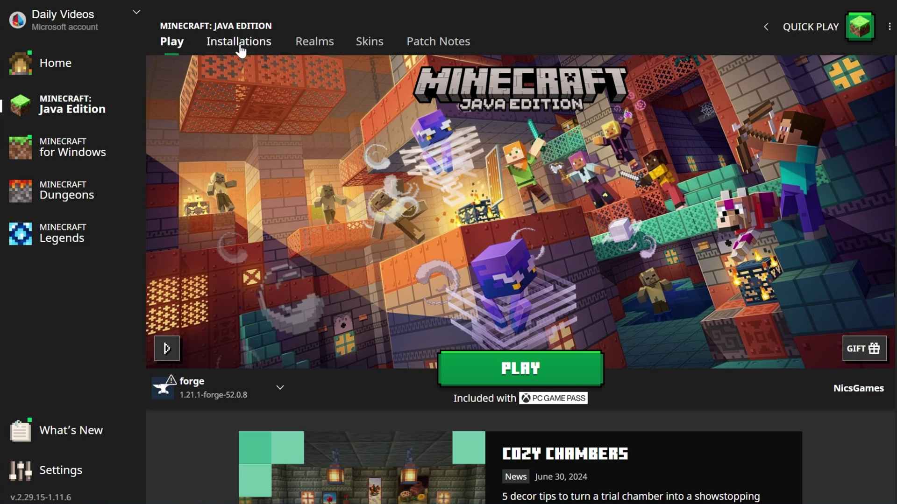
Show modded installations on the Installations tab, then cancel the forge profile's Play warning
left_click(242, 47)
left_click(764, 93)
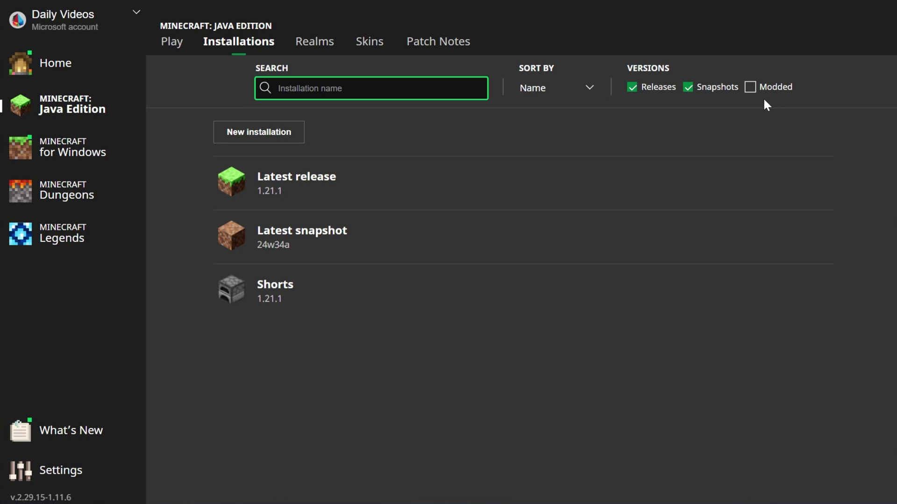
left_click(760, 88)
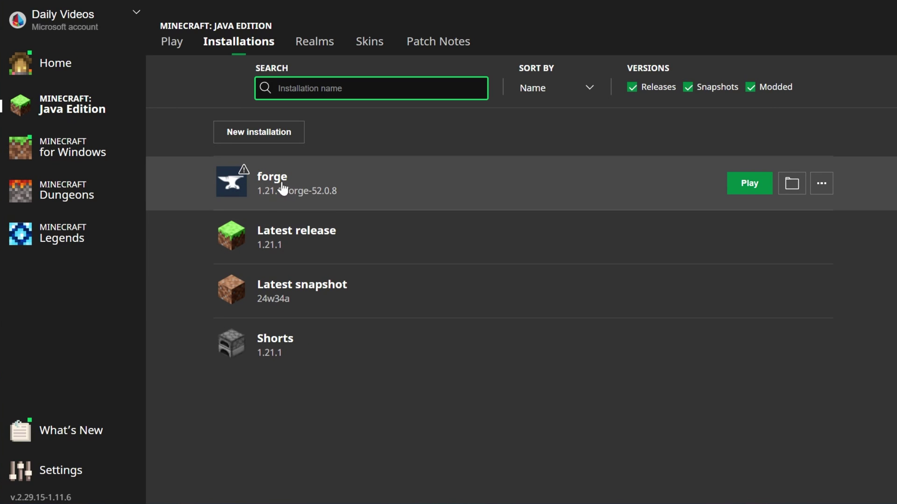
left_click(729, 183)
left_click(535, 329)
Create installation 'SimpleGameHosting.com' using 1.21.1-forge-52.0.8 at 2560x1440 resolution
left_click(280, 138)
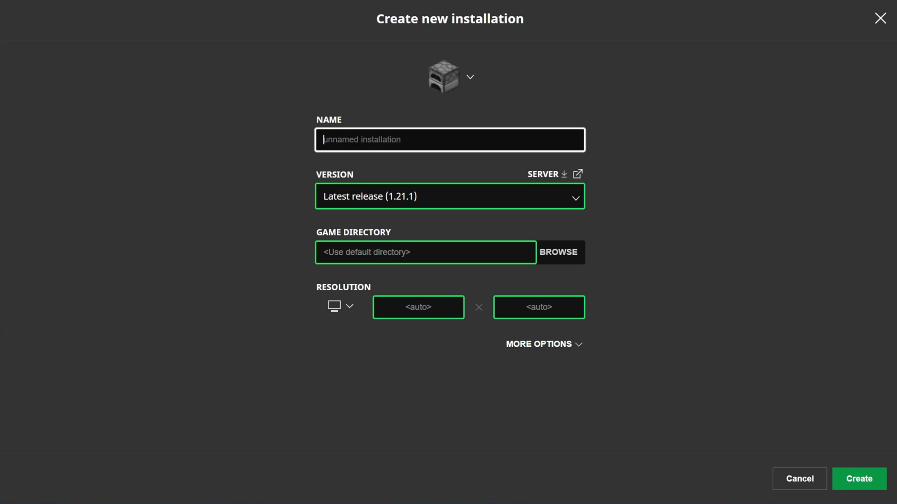
type("SimpleGameHosting.com")
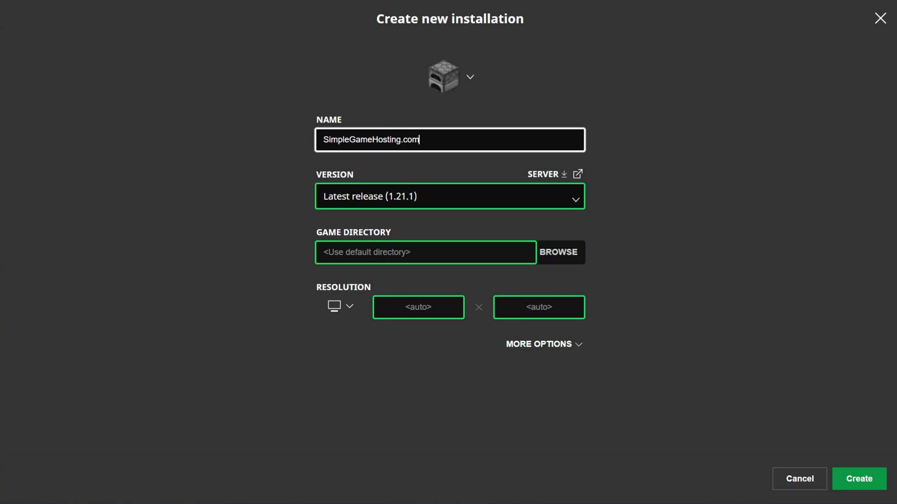
left_click(448, 197)
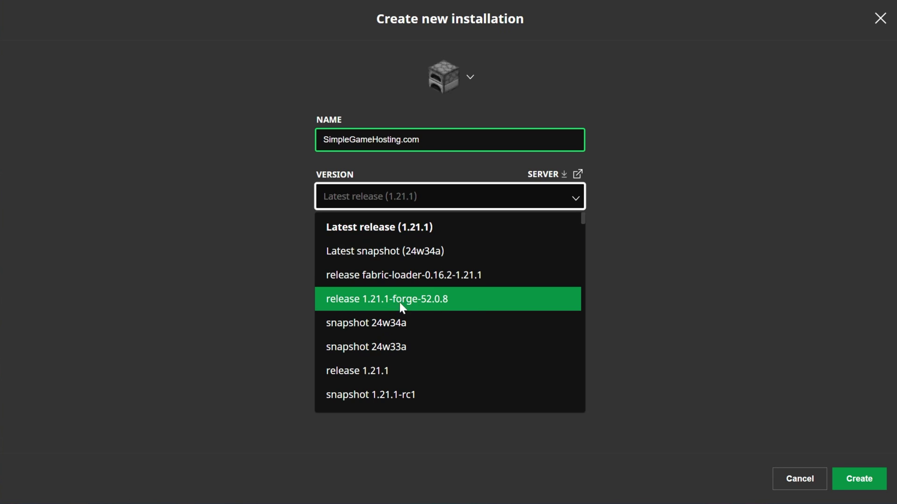
left_click(351, 303)
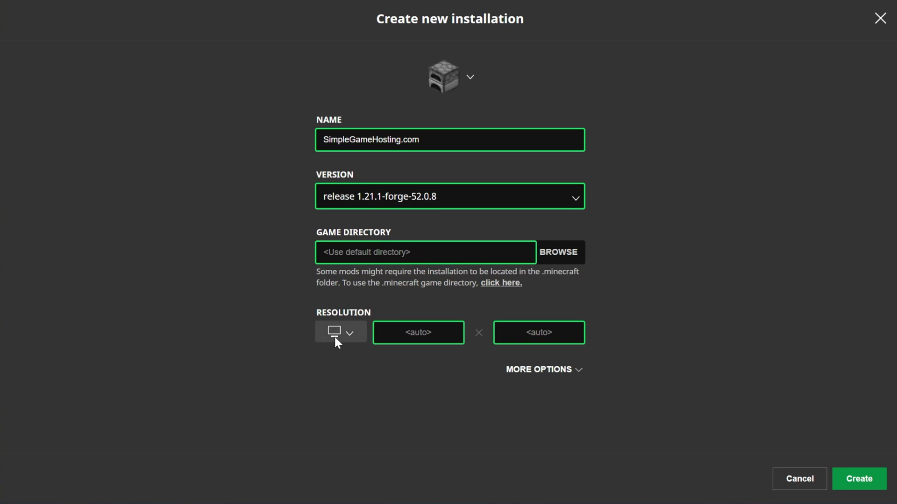
left_click(335, 334)
left_click(339, 302)
left_click(854, 476)
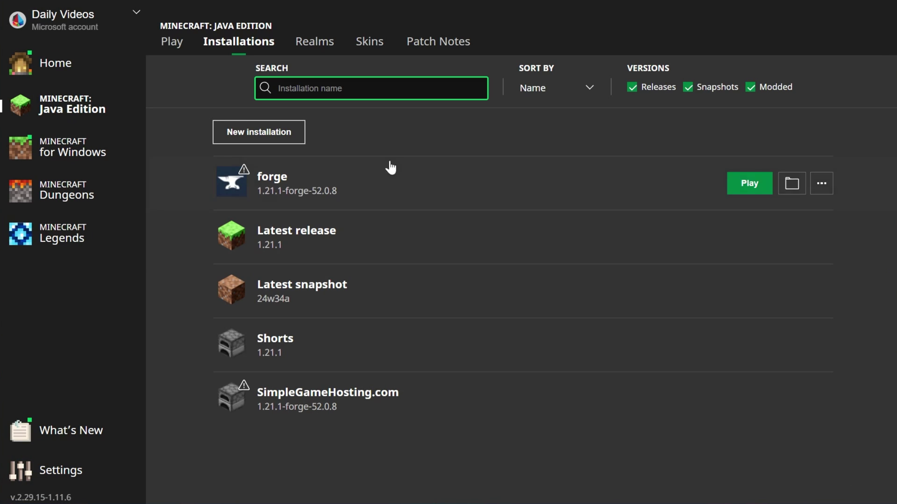
Play the SimpleGameHosting.com installation, confirm the modded warning, and return to Chrome
mouse_move(333, 193)
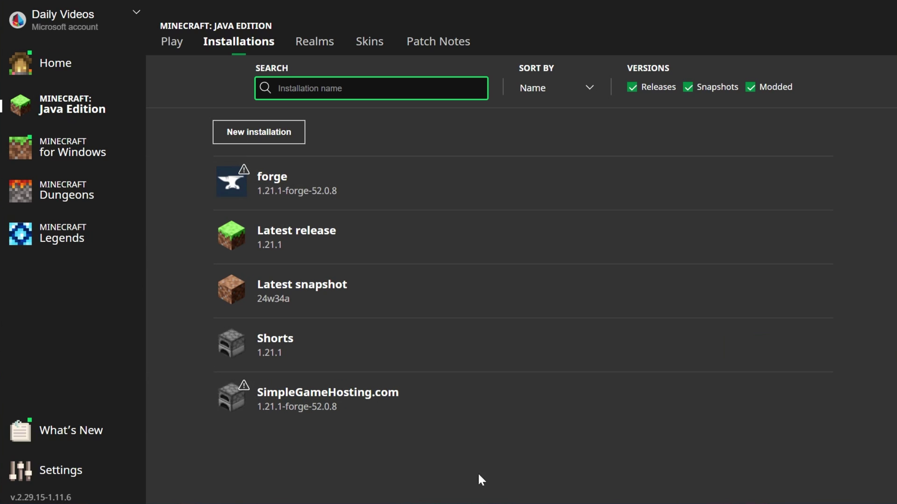
left_click(734, 398)
left_click(619, 340)
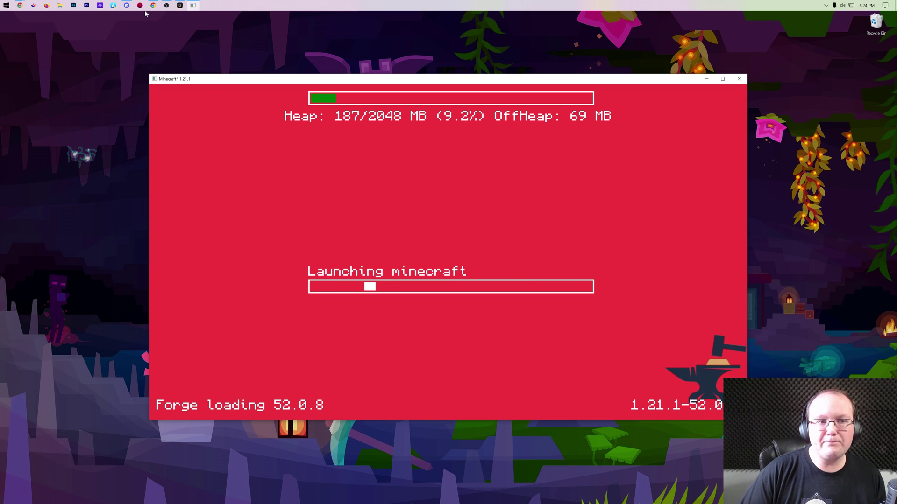
left_click(154, 5)
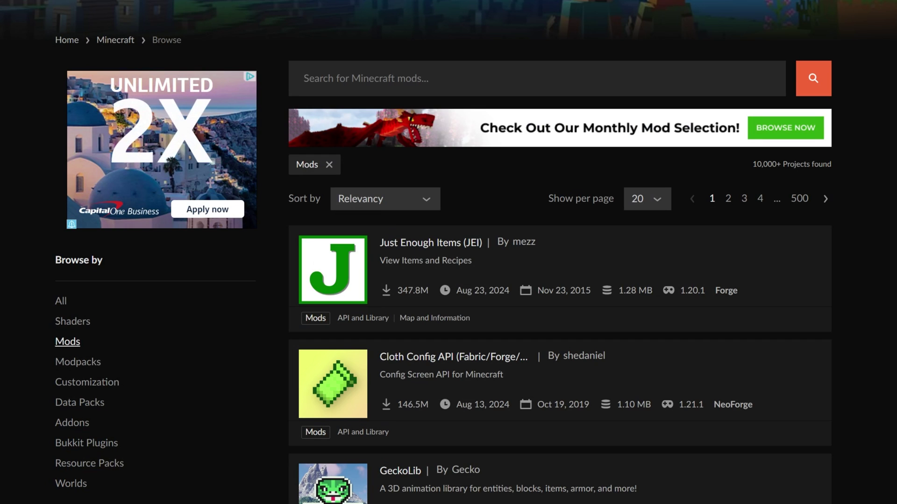
Filter CurseForge mods to the Forge loader and game version 1.21.1, giving 652 projects
scroll(265, 49, "down", 6)
scroll(267, 37, "down", 4)
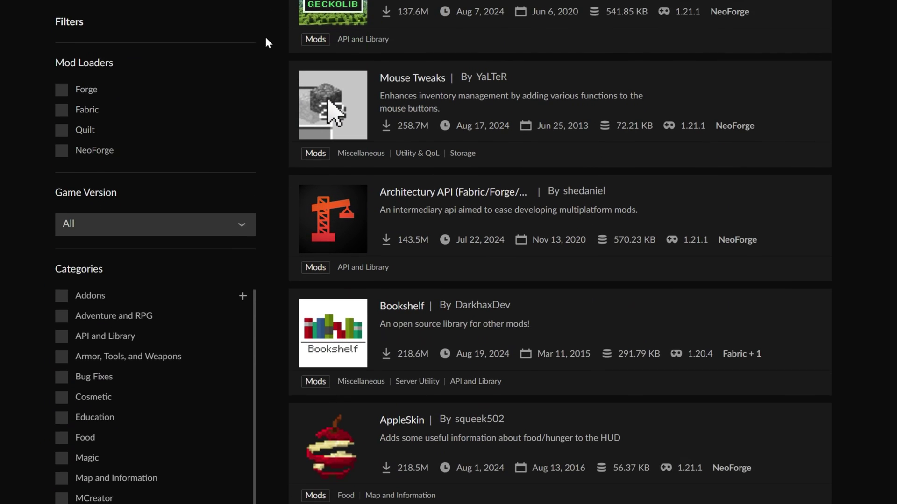
left_click(78, 95)
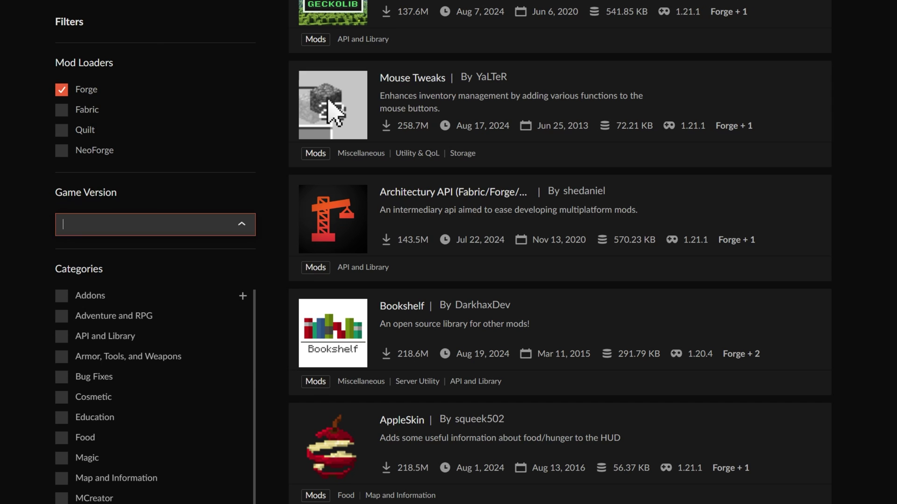
left_click(99, 266)
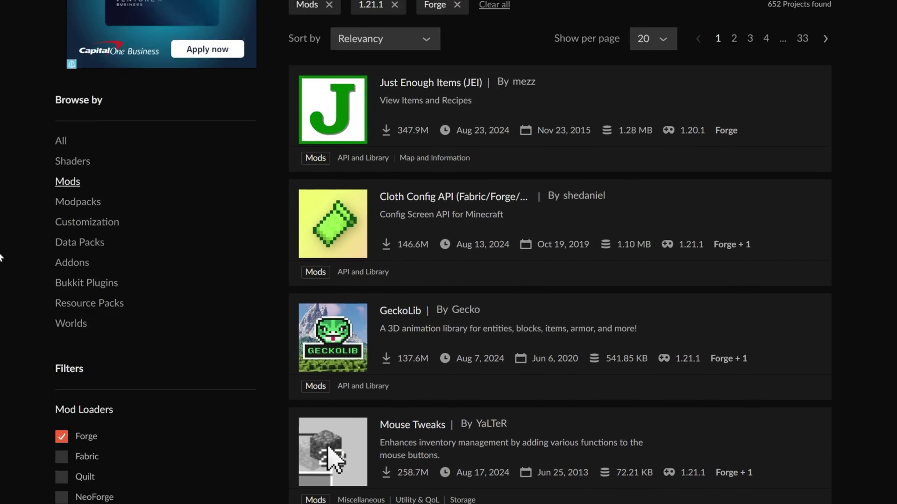
scroll(517, 204, "down", 20)
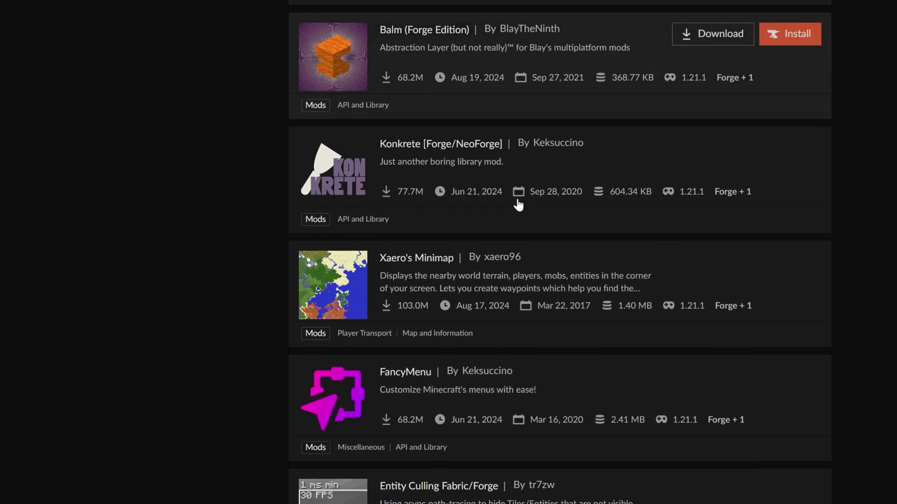
scroll(518, 205, "up", 8)
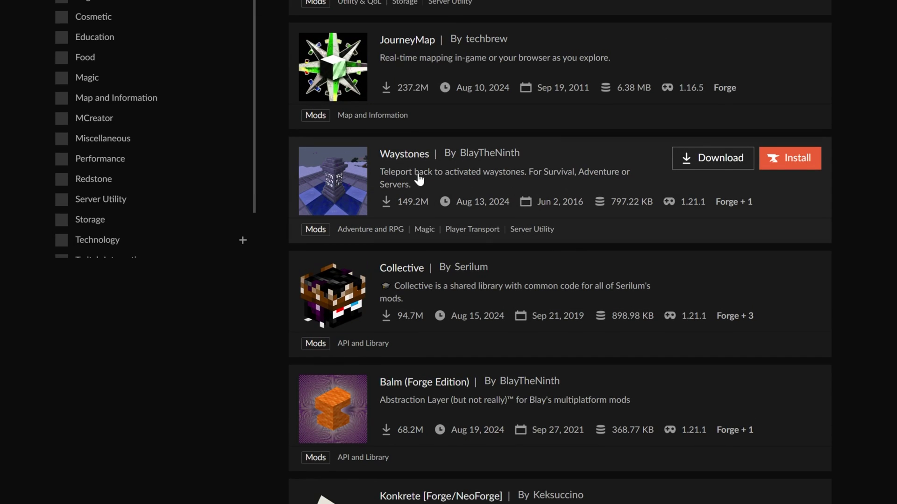
scroll(420, 182, "up", 17)
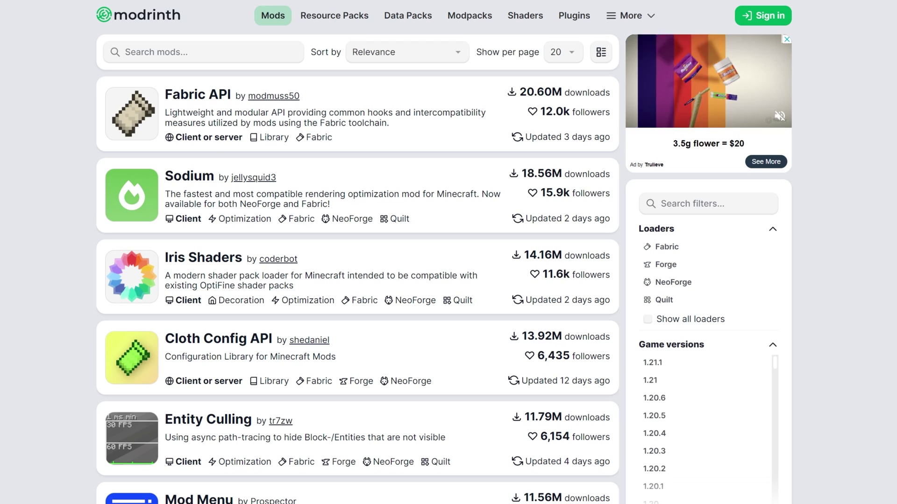
Filter Modrinth's mod list to the Forge loader and game version 1.21.1
left_click(660, 265)
left_click(659, 269)
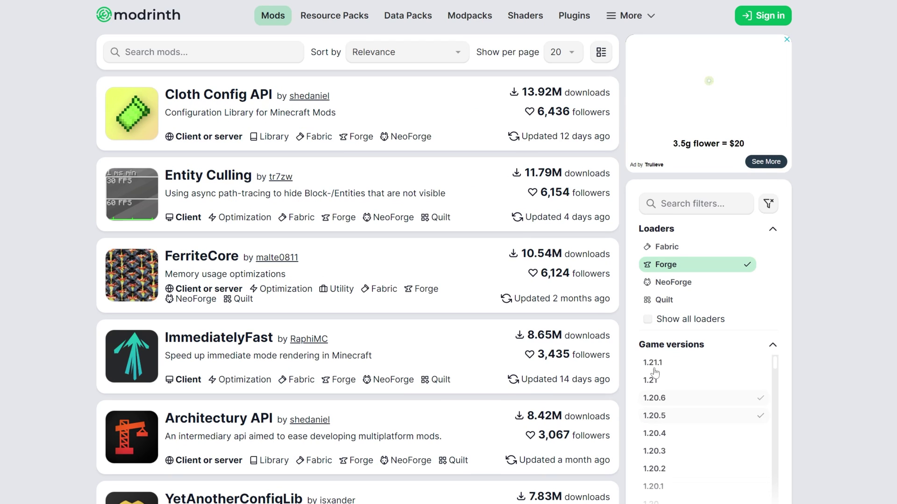
left_click(653, 367)
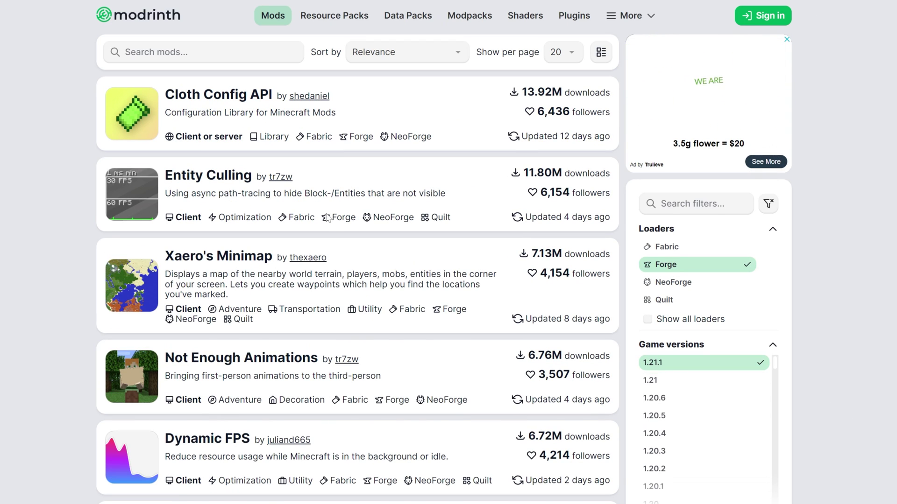
scroll(327, 218, "down", 14)
scroll(327, 218, "up", 6)
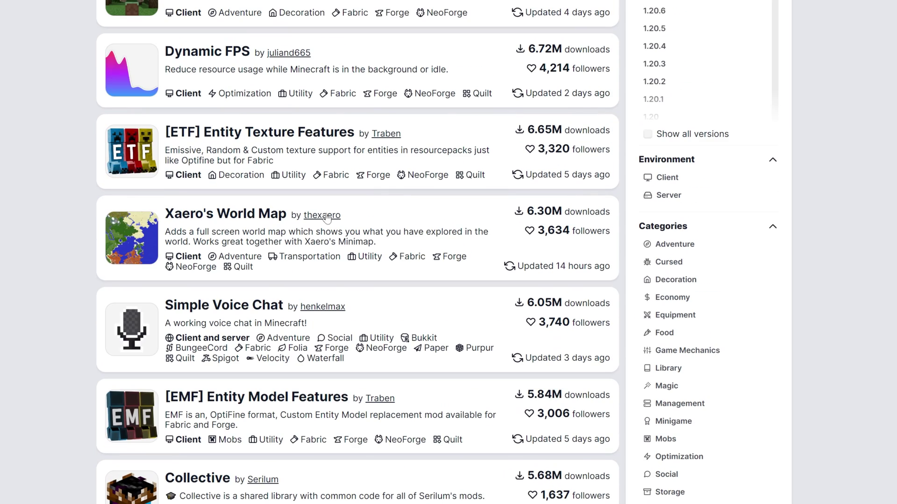
scroll(327, 218, "up", 8)
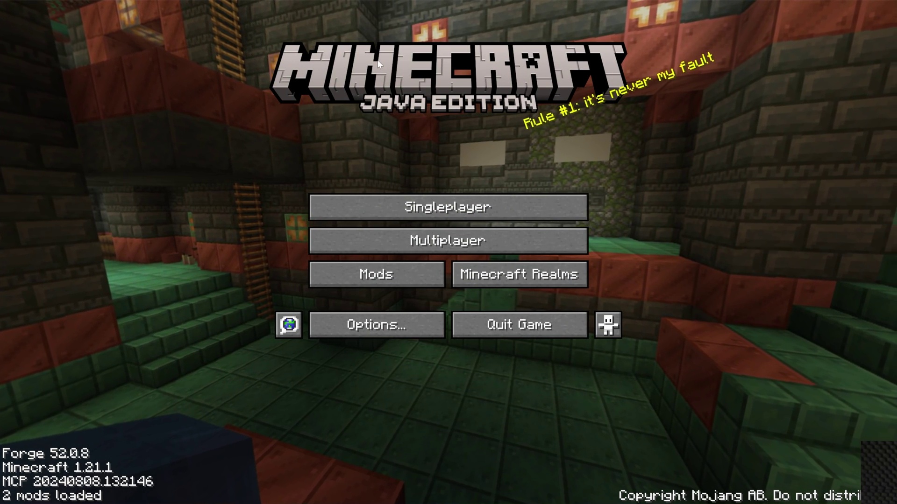
Open the game's mods folder from Minecraft's Mods list
left_click(395, 278)
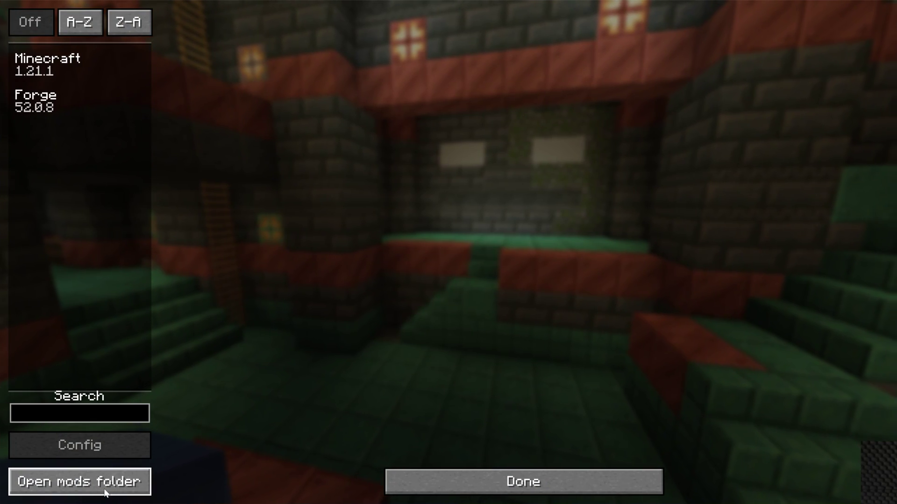
left_click(440, 482)
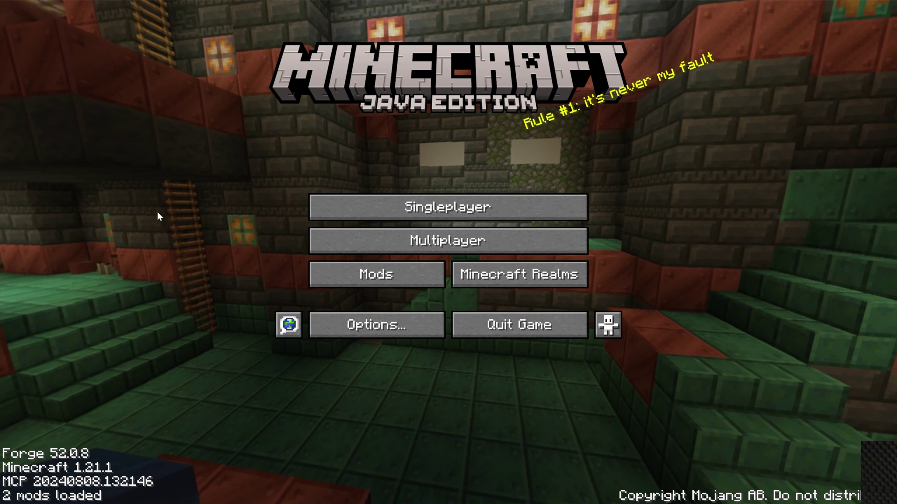
left_click(314, 266)
left_click(79, 481)
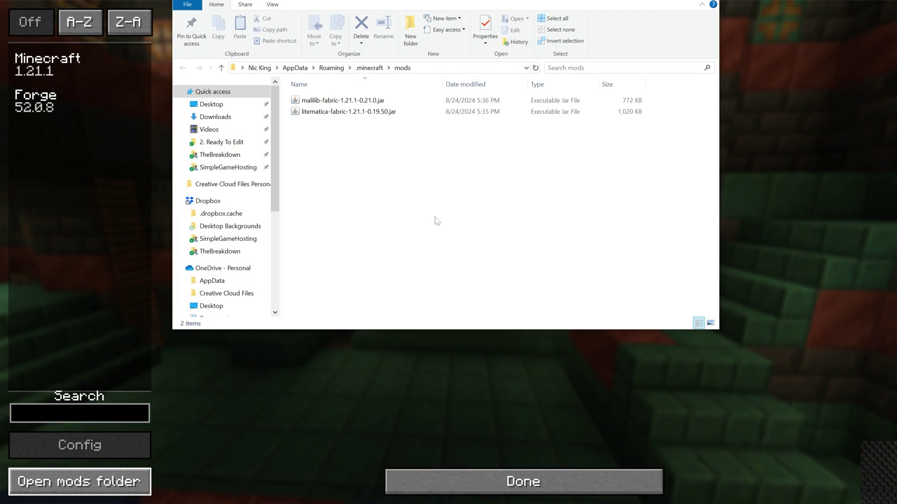
Delete both Fabric mod jars, close the empty folder, and return to the title screen
left_click_drag(414, 198, 327, 96)
key("Delete")
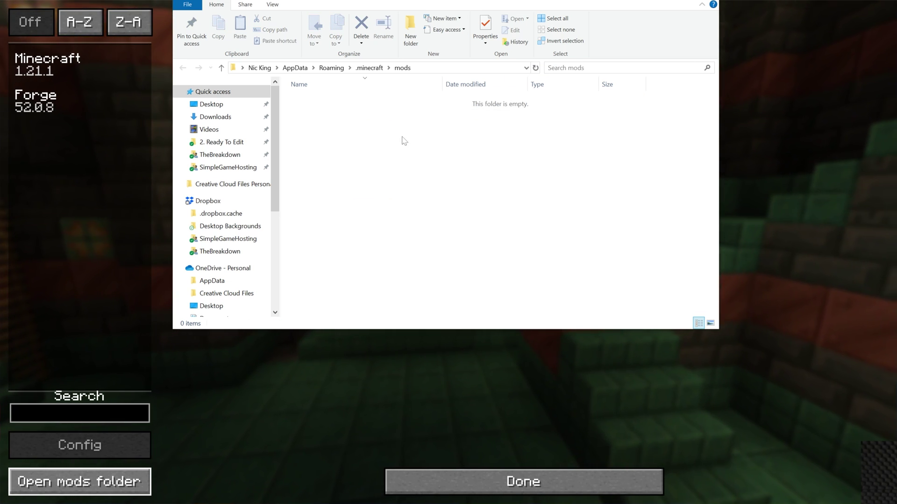
left_click(709, 1)
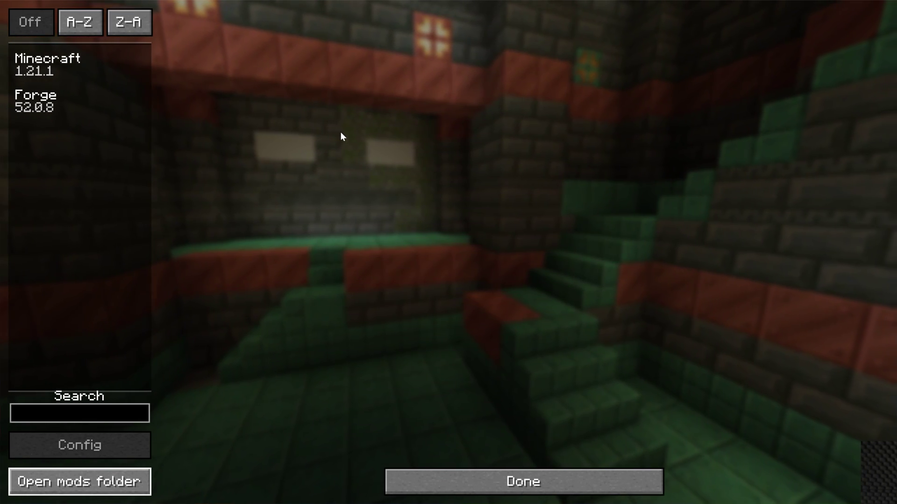
left_click(514, 481)
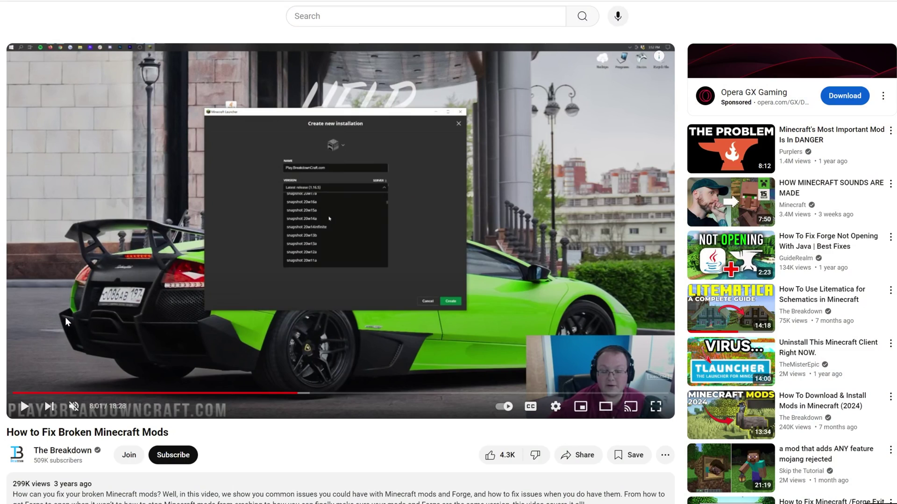
Scroll down and back up the 'How to Fix Broken Minecraft Mods' YouTube watch page
scroll(65, 318, "down", 5)
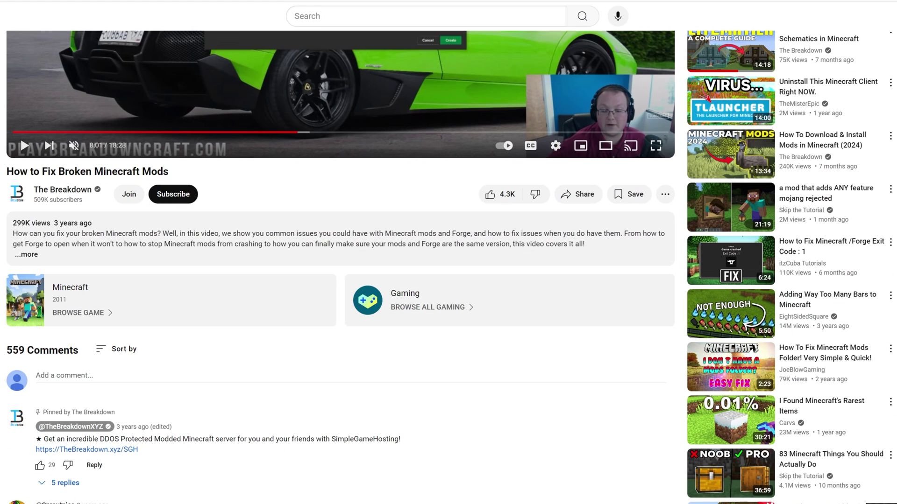
scroll(340, 266, "up", 5)
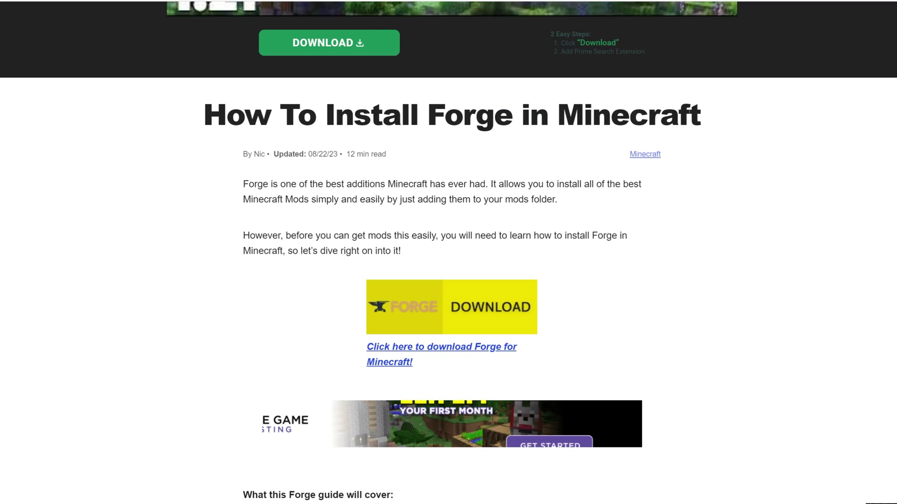
scroll(822, 231, "up", 8)
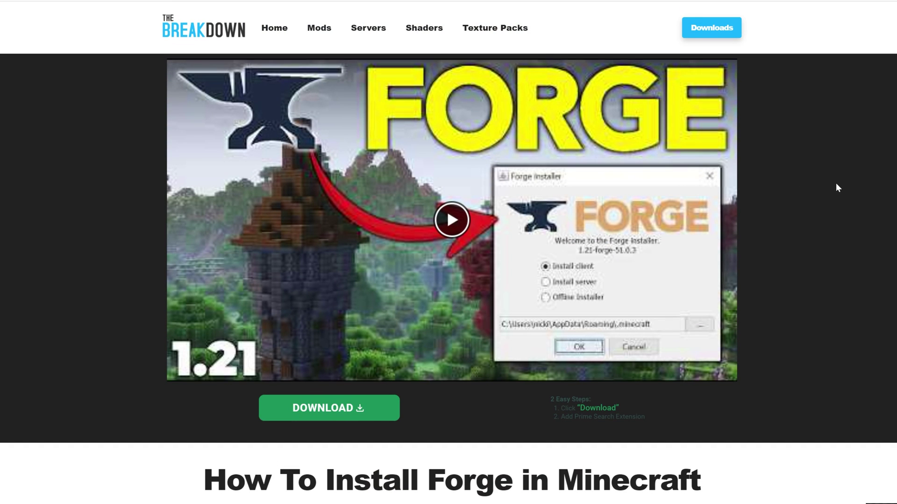